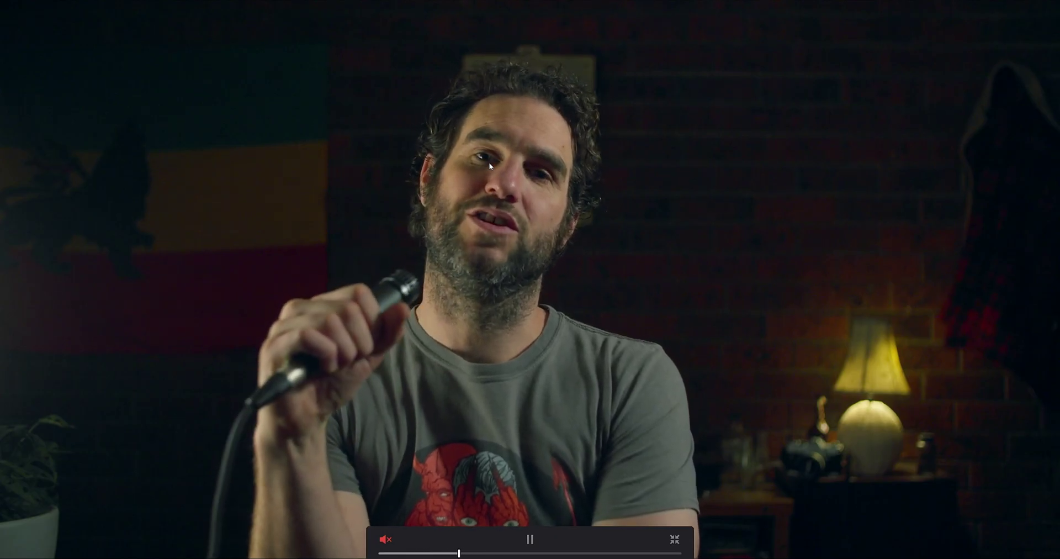
# Leave the full-screen viewer and return to the Color page at 01:00:01:18.
pyautogui.press('Escape')
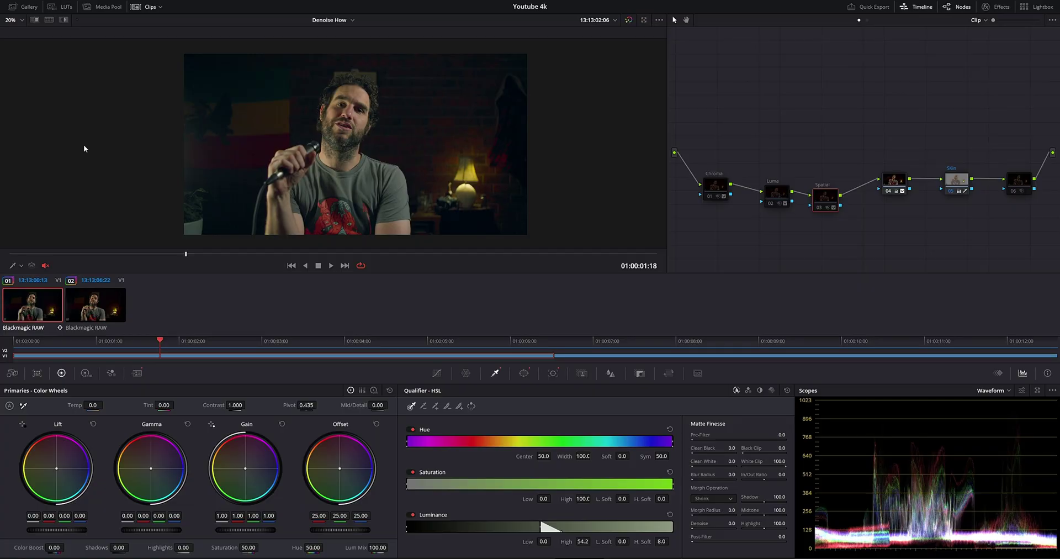
# Show the Motion Effects noise-reduction panel and start aligning the Chroma, Luma and Spatial nodes.
pyautogui.click(137, 373)
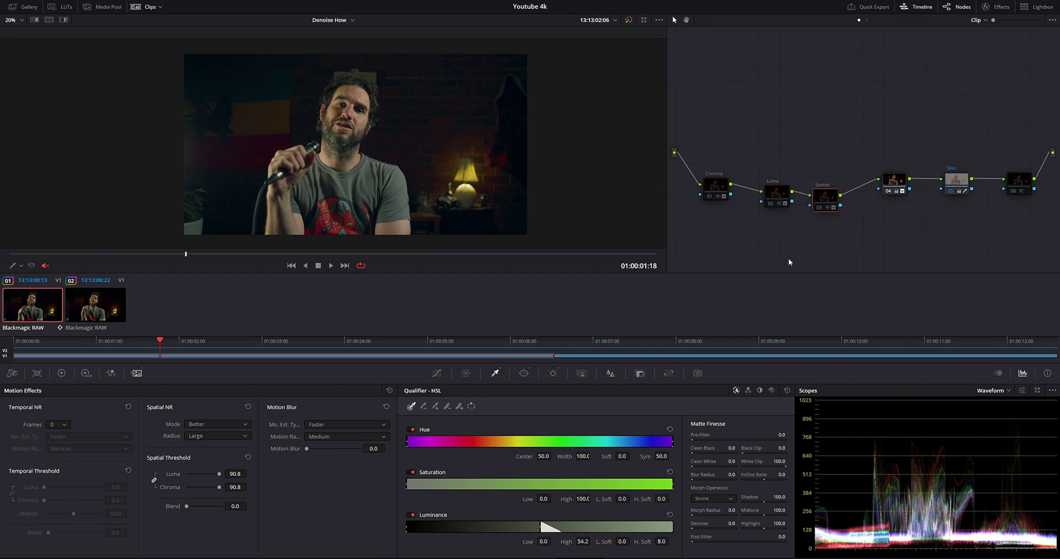
pyautogui.moveTo(828, 199); pyautogui.dragTo(714, 191)
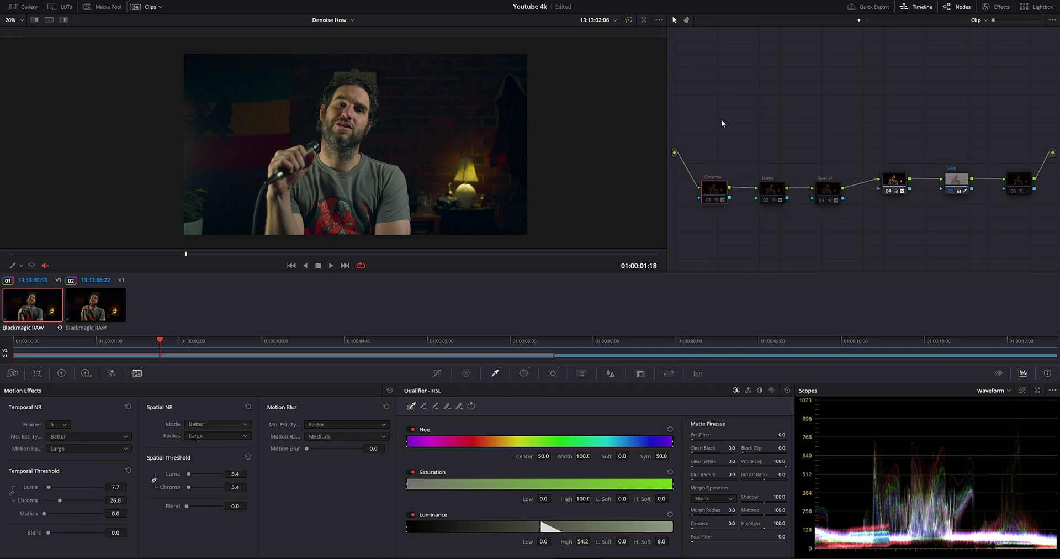
# Nudge the Spatial node level with the Chroma and Luma nodes, then view the subject's power window.
pyautogui.moveTo(828, 190); pyautogui.dragTo(830, 196)
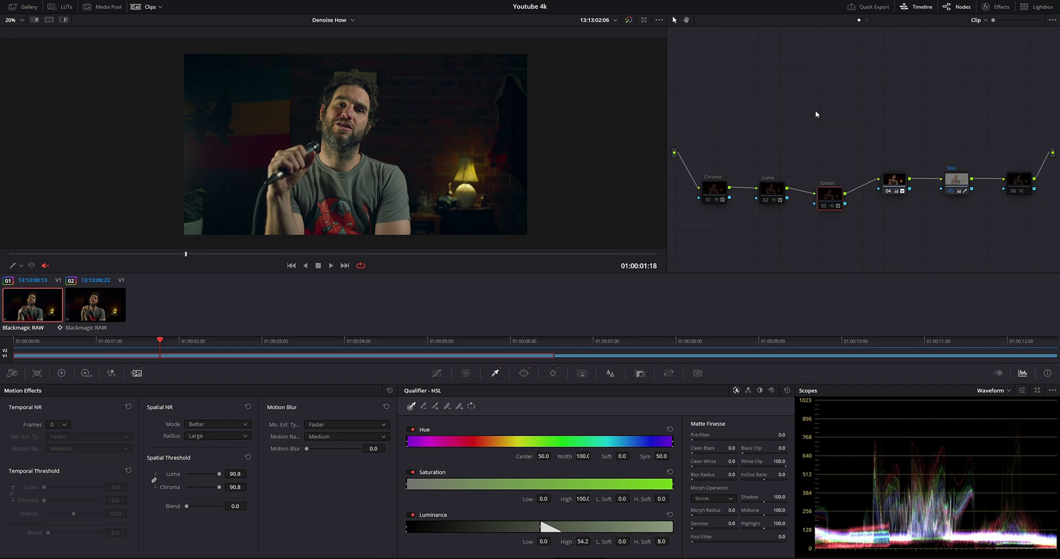
pyautogui.moveTo(833, 203); pyautogui.dragTo(834, 199)
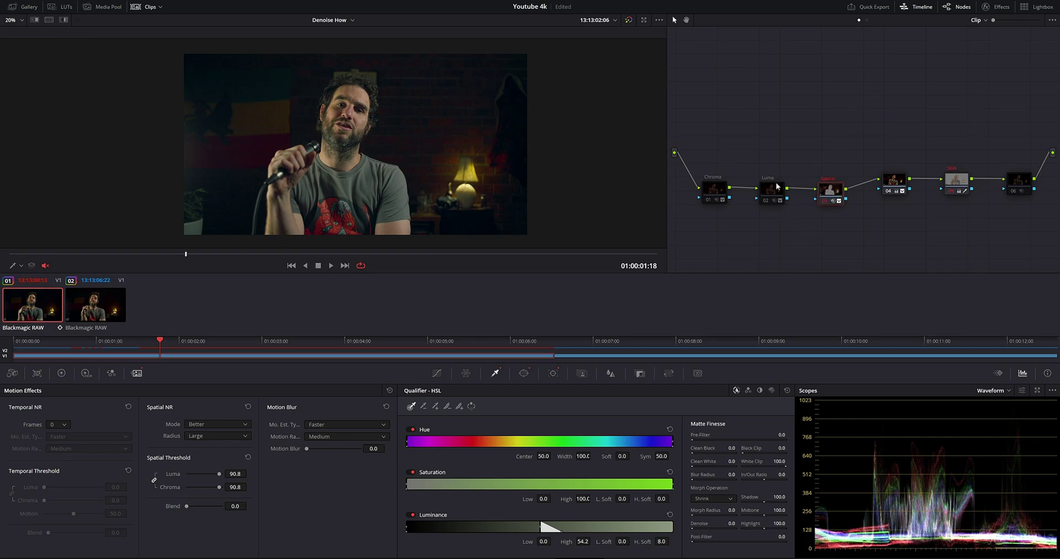
pyautogui.click(524, 373)
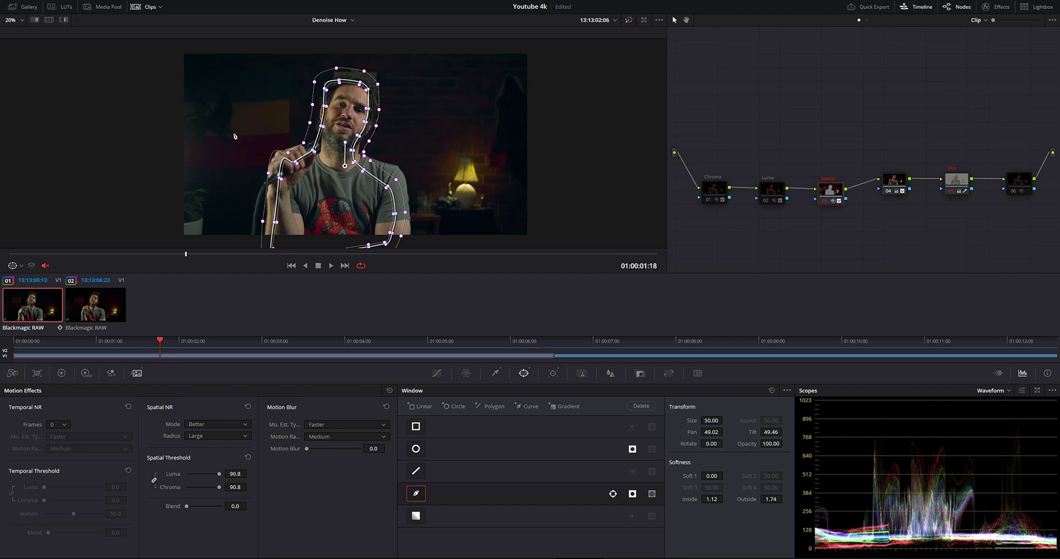
pyautogui.click(495, 373)
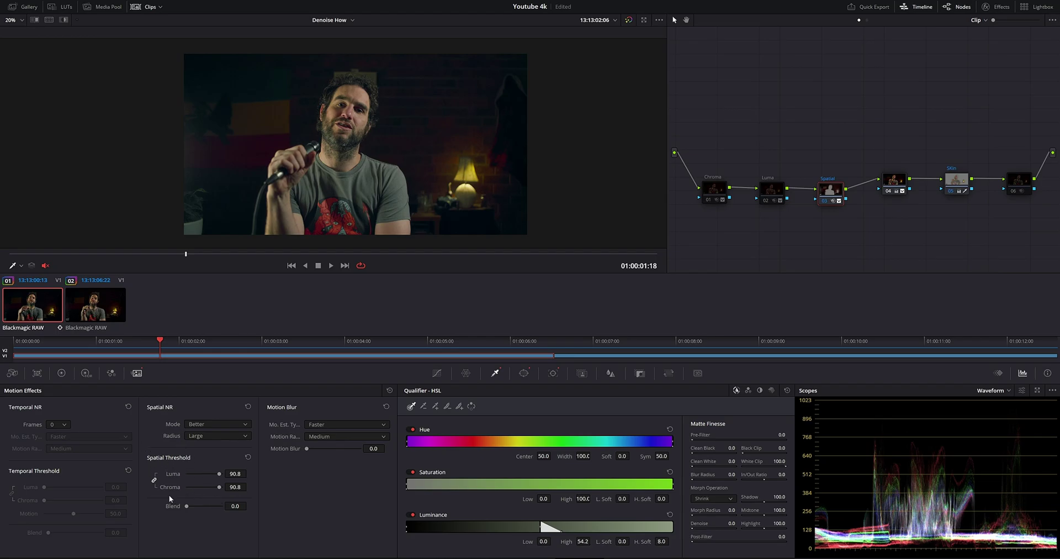
# Set Spatial NR mode to Better and radius to Small, and toggle luma/chroma threshold linking.
pyautogui.click(209, 424)
pyautogui.click(212, 436)
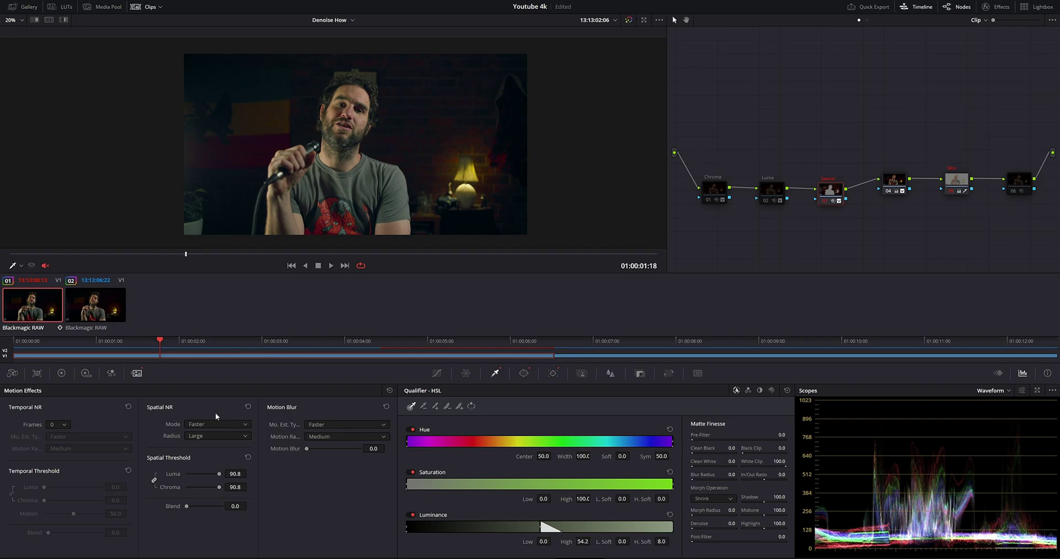
pyautogui.click(195, 425)
pyautogui.click(198, 436)
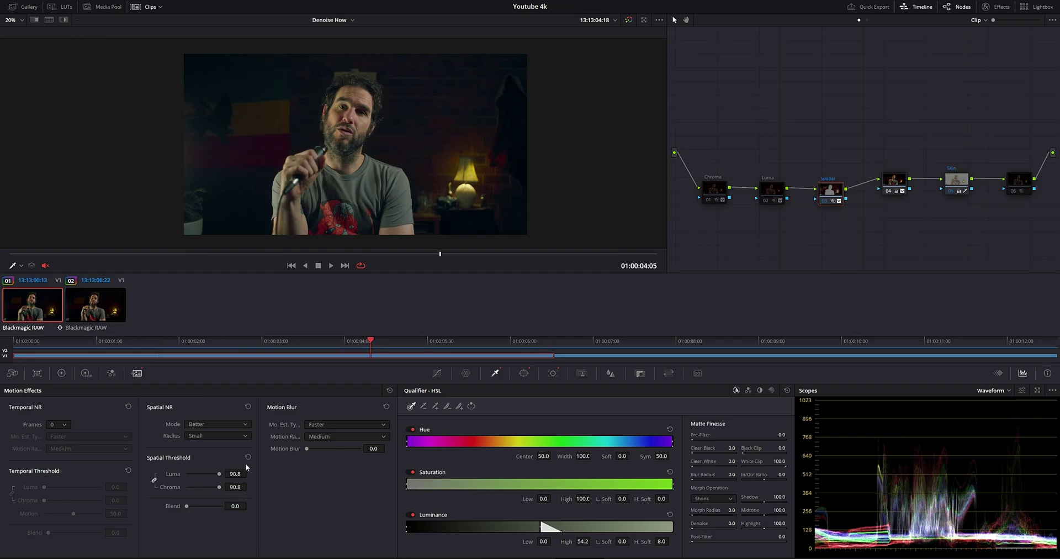
pyautogui.click(220, 436)
pyautogui.click(169, 440)
pyautogui.click(154, 479)
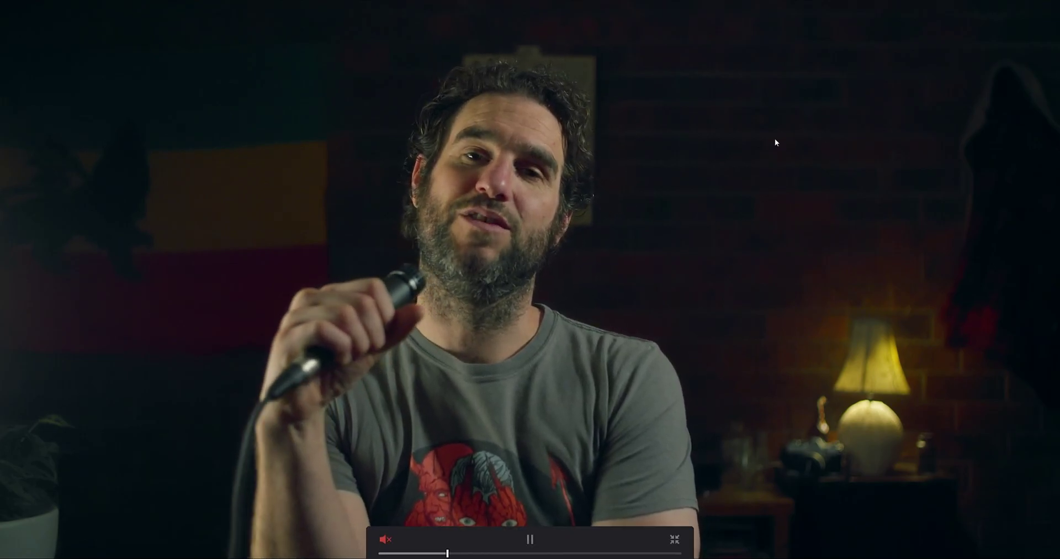
# Exit the full-screen review and return to the Color page at 01:00:02:07.
pyautogui.press('Escape')
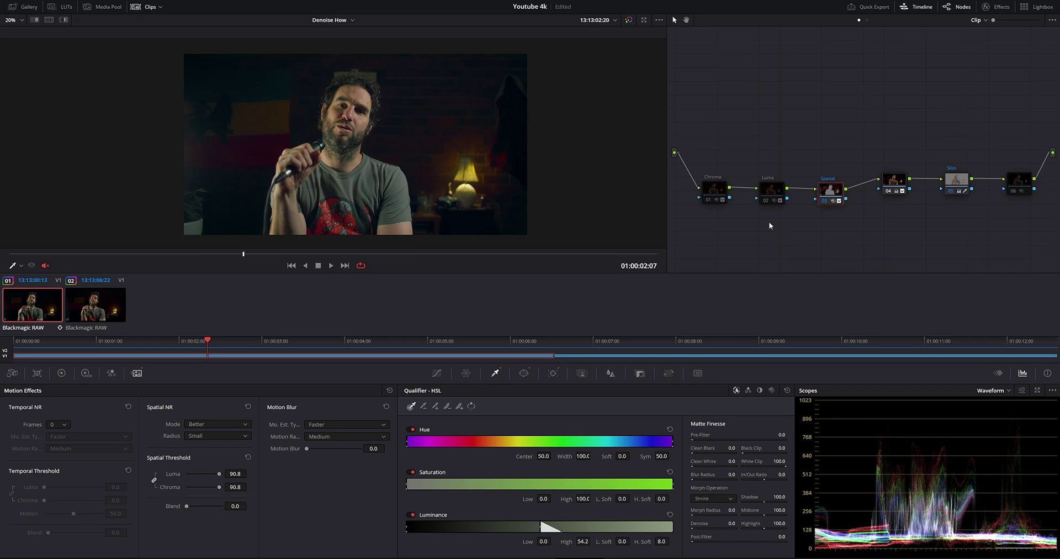
# Select the Luma node, check frames around 01:00:02:07, and bring up the Temporal NR Frames choices.
pyautogui.moveTo(775, 190)
pyautogui.mouseDown()
pyautogui.moveTo(774, 200)
pyautogui.moveTo(829, 208)
pyautogui.moveTo(768, 193)
pyautogui.mouseUp()
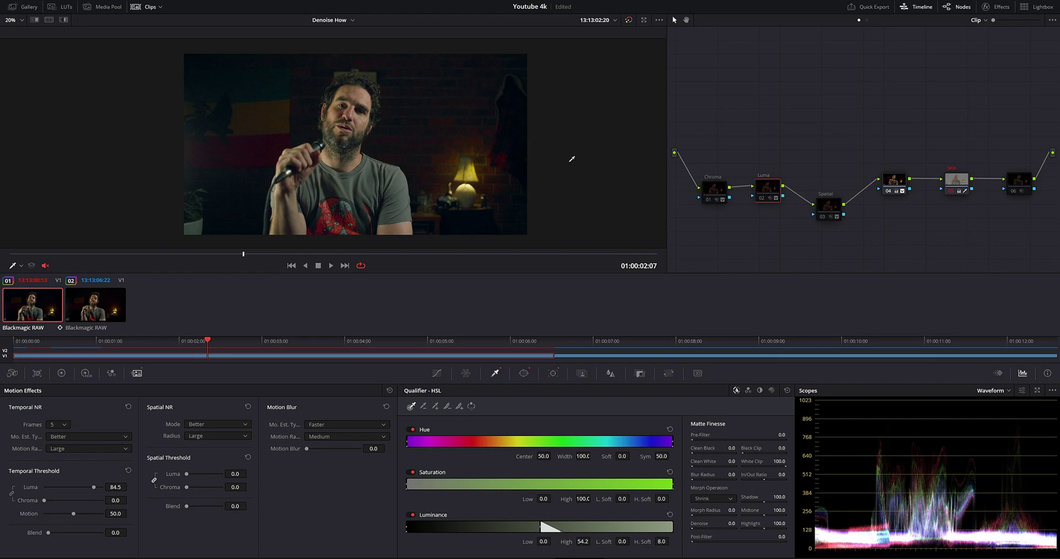
pyautogui.click(767, 188)
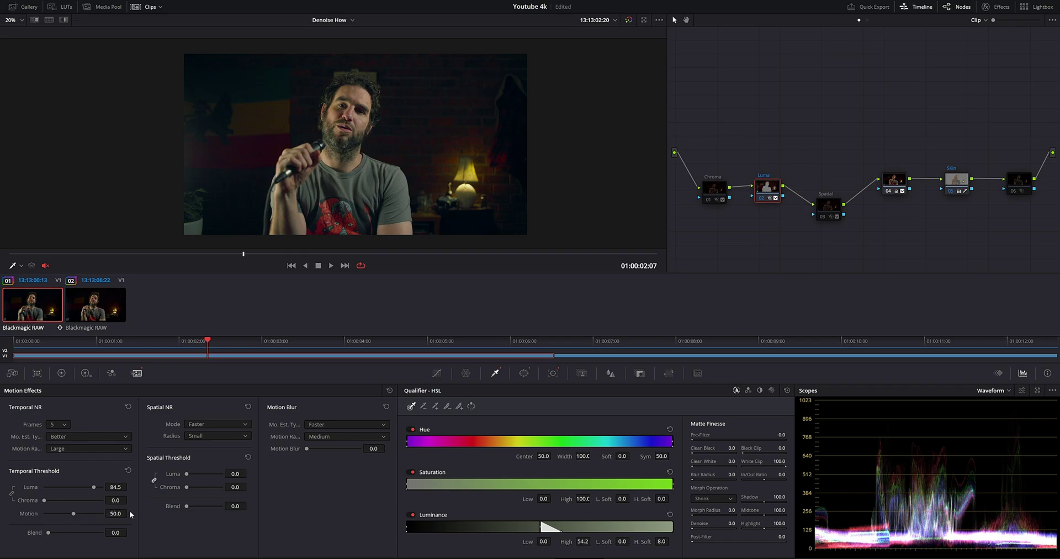
pyautogui.click(414, 253)
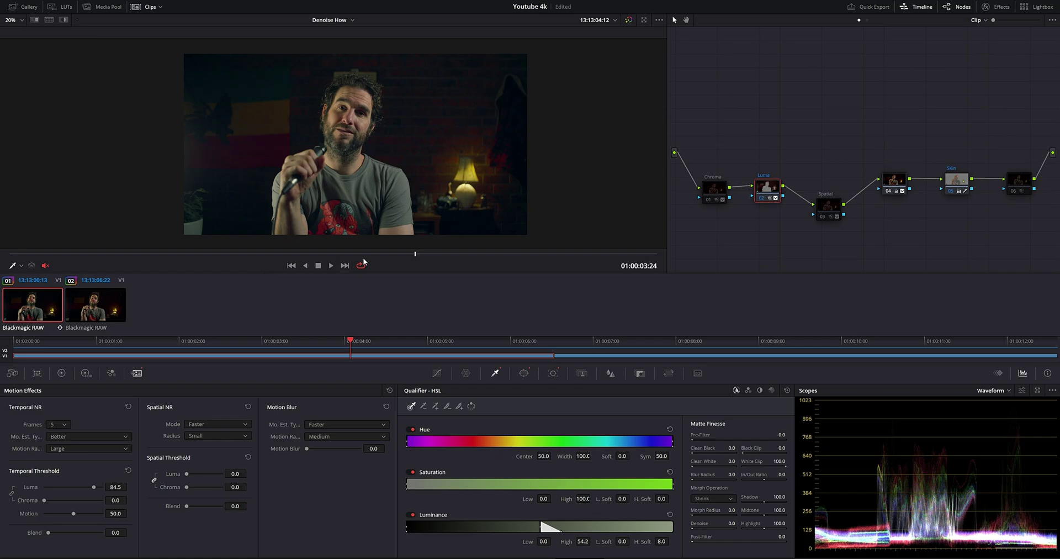
pyautogui.click(243, 254)
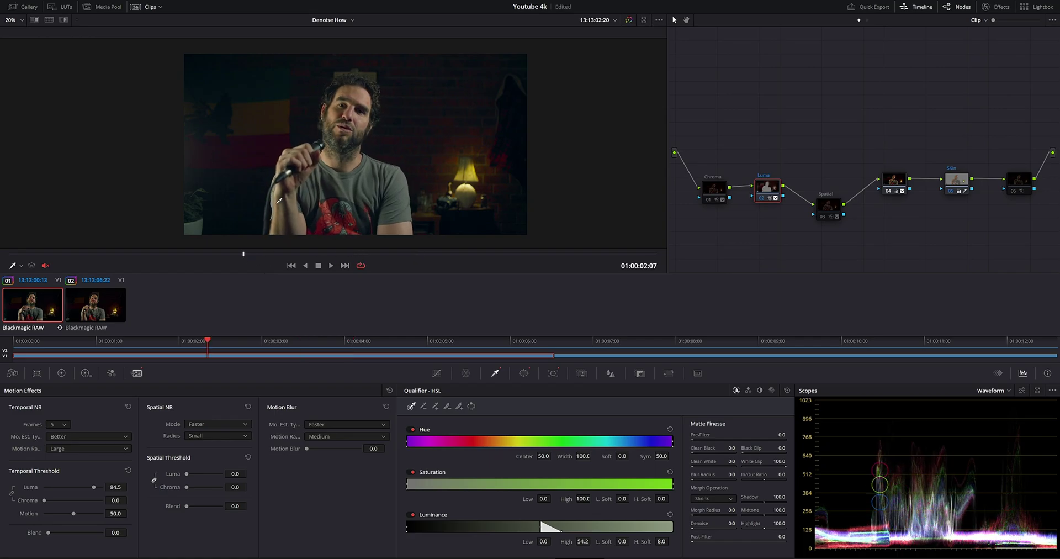
pyautogui.click(63, 424)
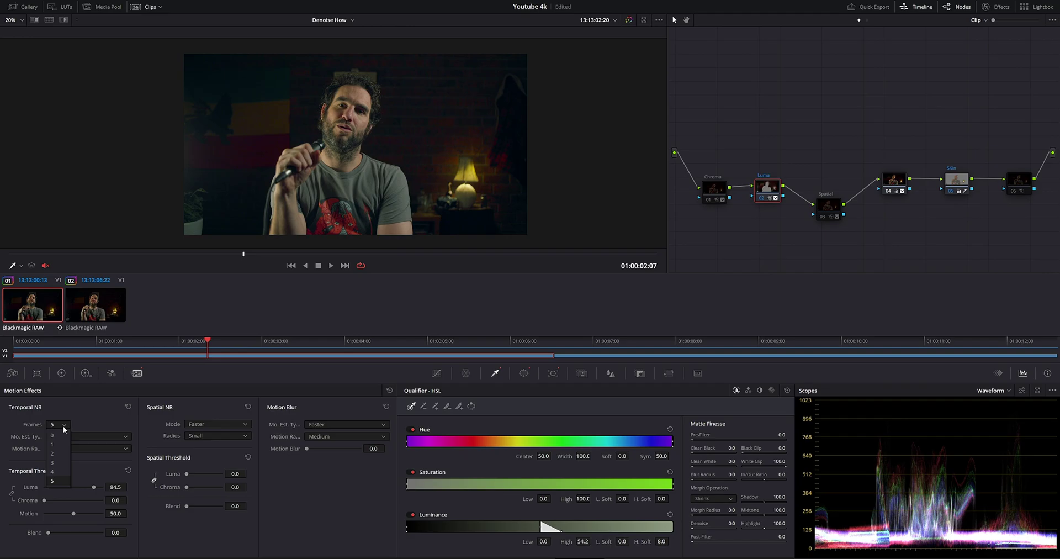
# Keep 5 temporal frames and return motion estimation to Better after trying Faster.
pyautogui.click(98, 405)
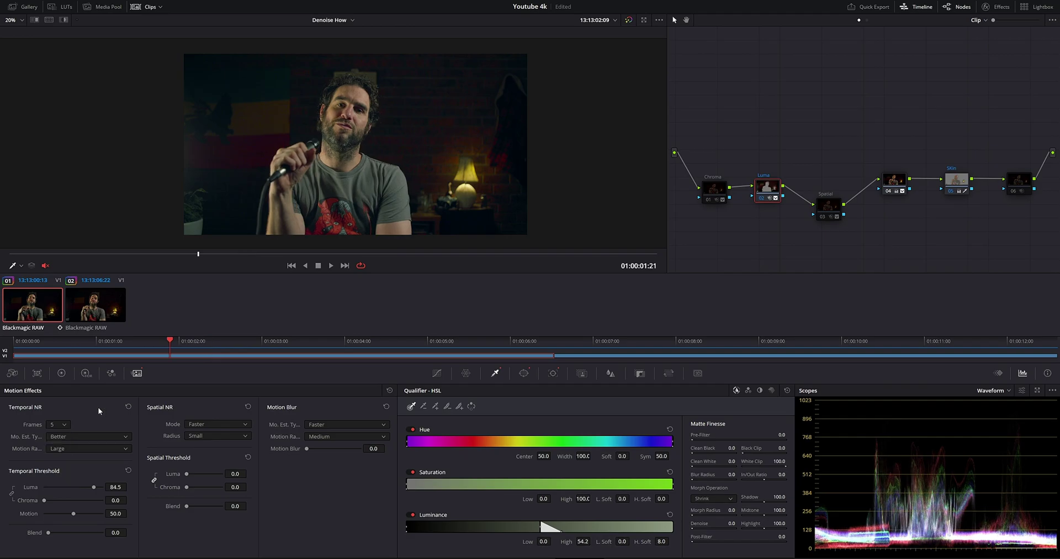
pyautogui.click(81, 436)
pyautogui.click(78, 446)
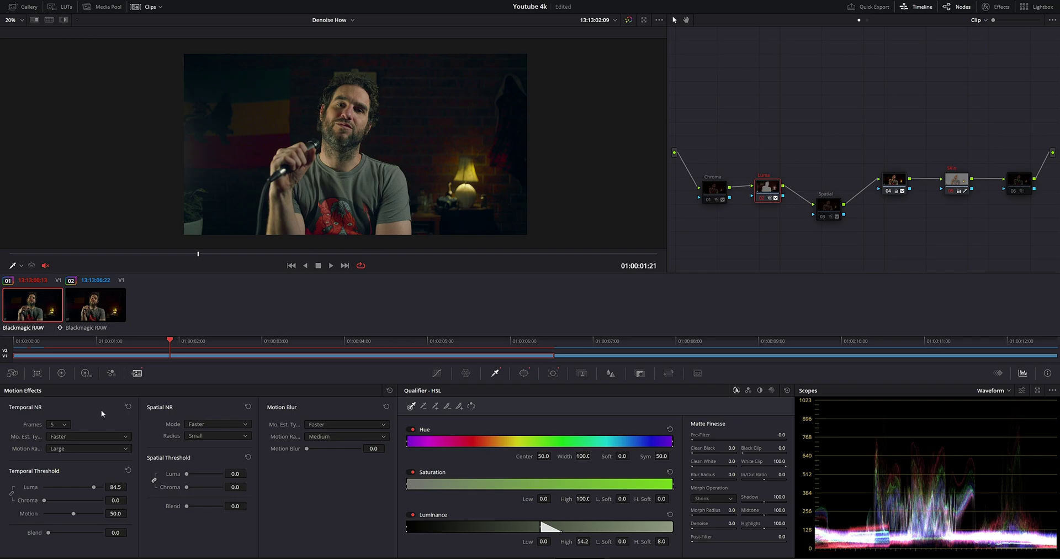
pyautogui.click(91, 436)
pyautogui.click(92, 456)
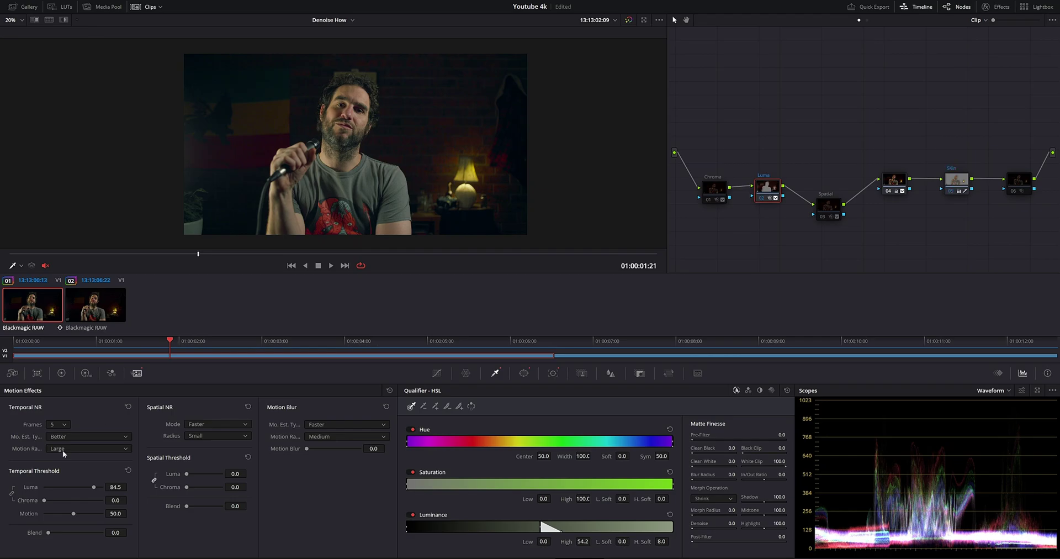
# Play and stop the clip to review the Luma node's temporal noise reduction.
pyautogui.click(331, 265)
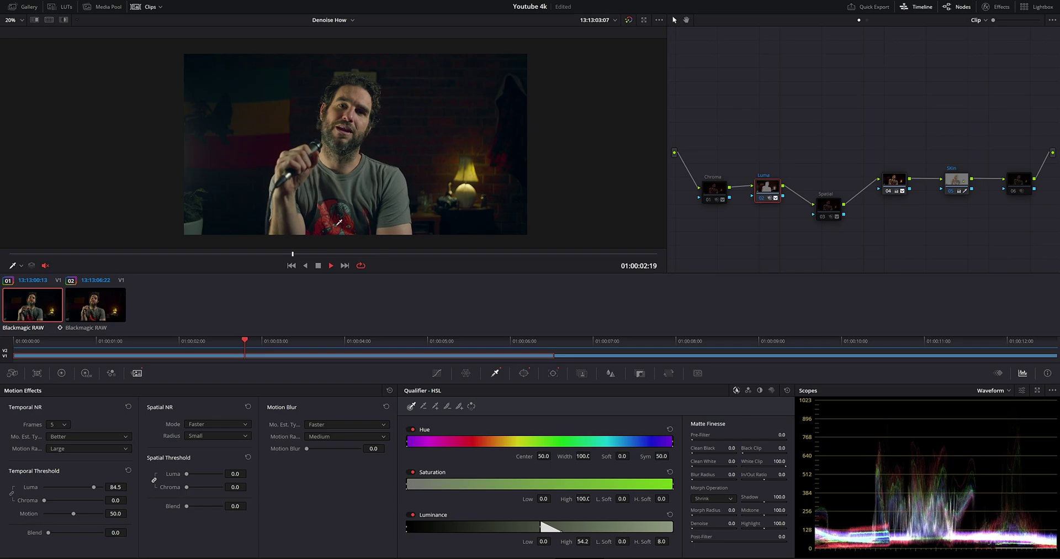
pyautogui.press('space')
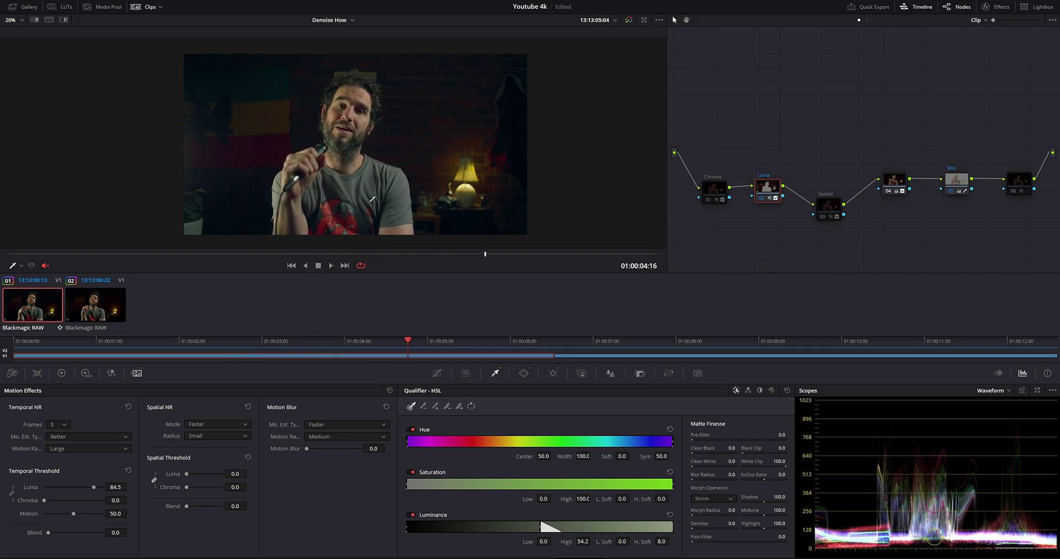
pyautogui.click(98, 446)
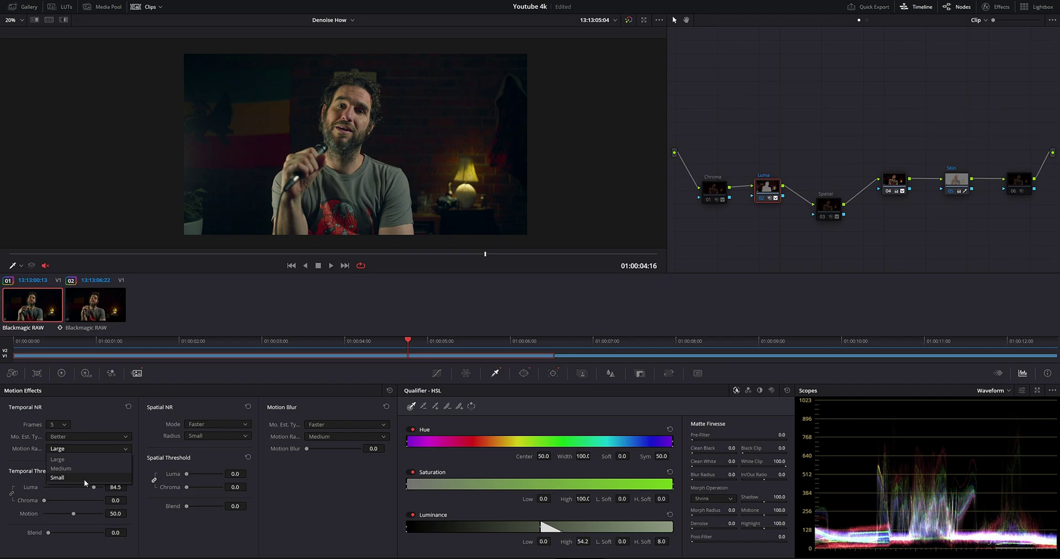
# Close the Motion Range list, leaving it at Large.
pyautogui.click(191, 323)
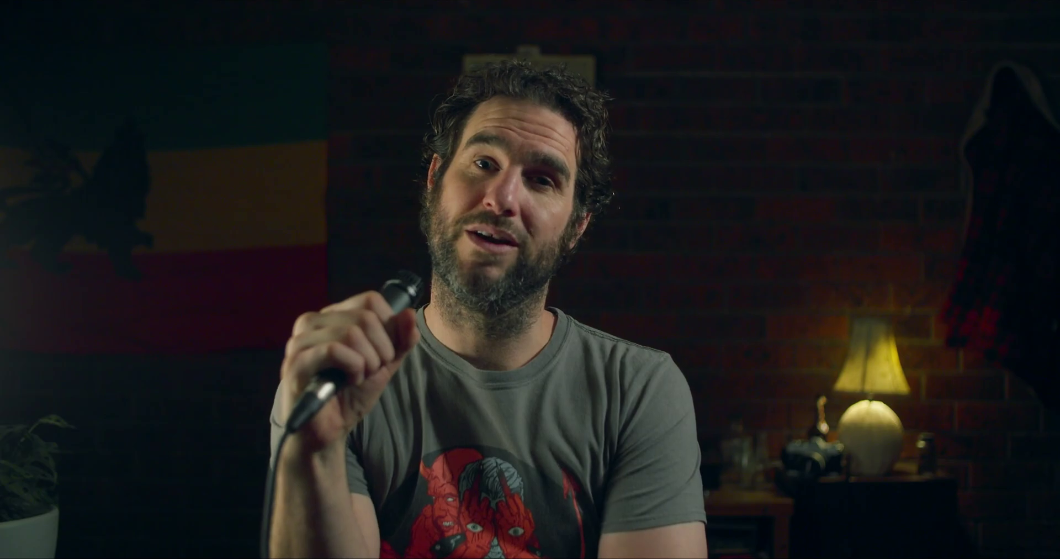
# Pause full-screen playback and exit to the Color page at 01:00:03:16.
pyautogui.click(778, 229)
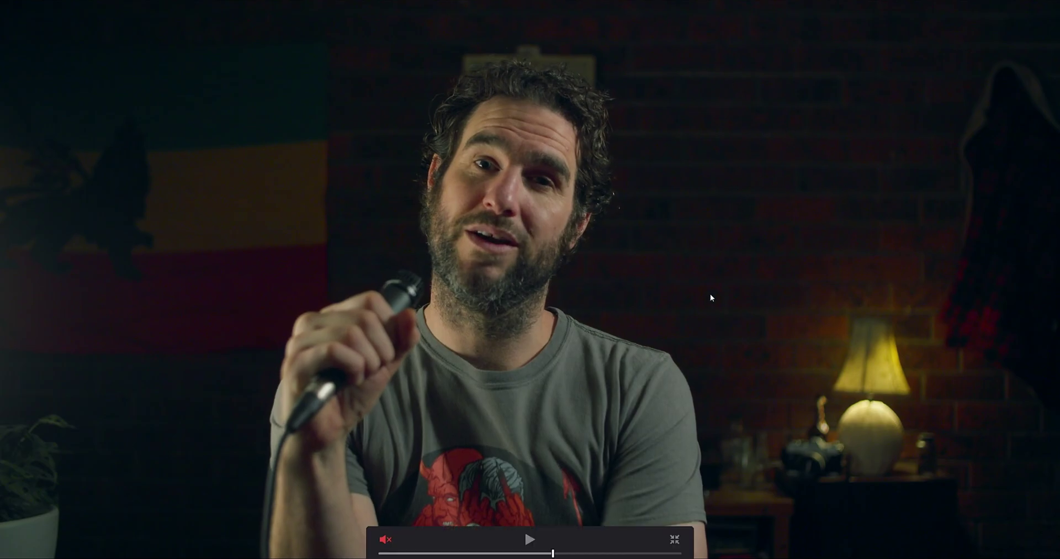
pyautogui.press('Escape')
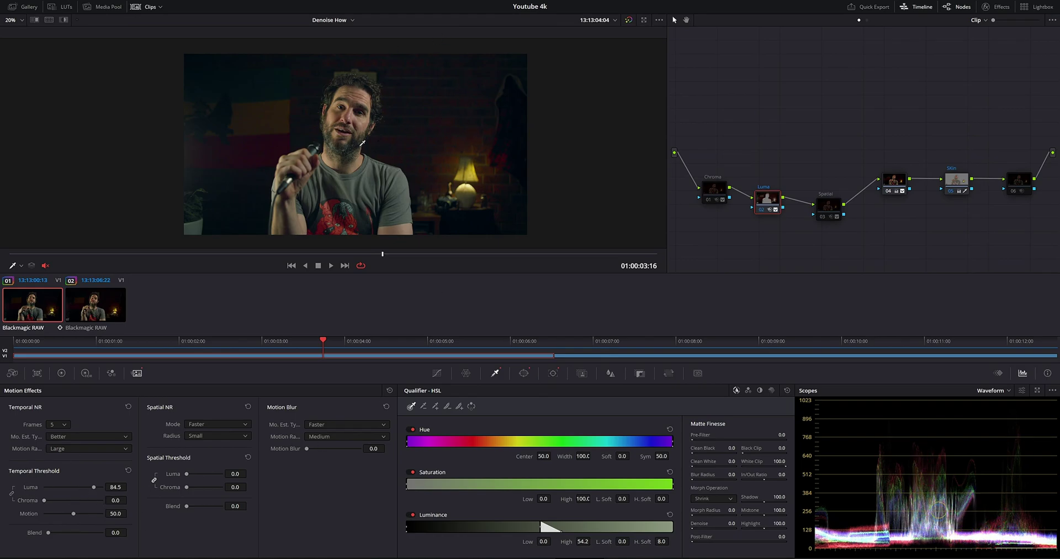
# Raise the Luma node's temporal Motion threshold from 50.0 to 100.0.
pyautogui.moveTo(73, 514); pyautogui.dragTo(157, 503)
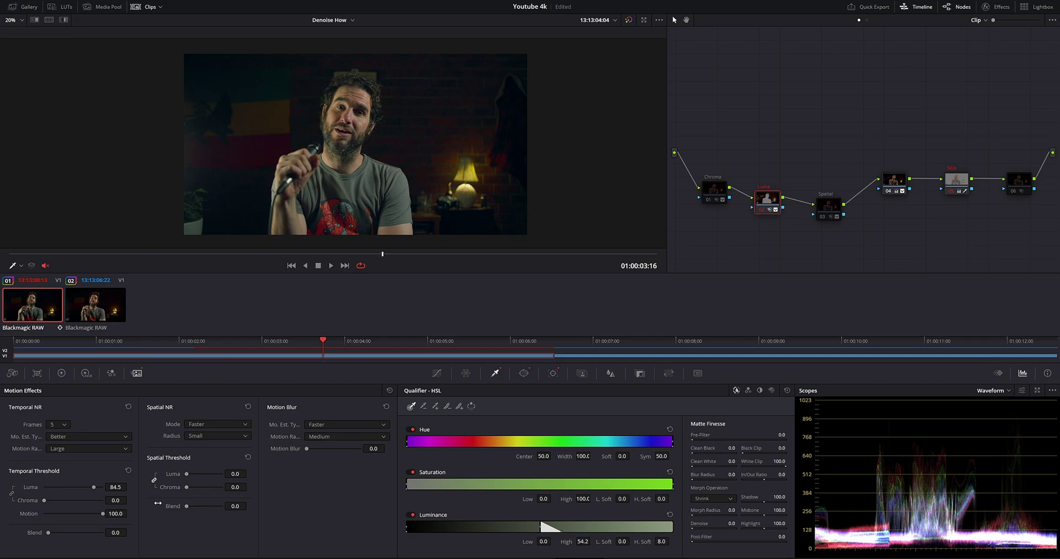
# Play the clip full screen in the Cinema Viewer, then pause it.
pyautogui.hotkey('ctrl', 'f')
pyautogui.press('space')
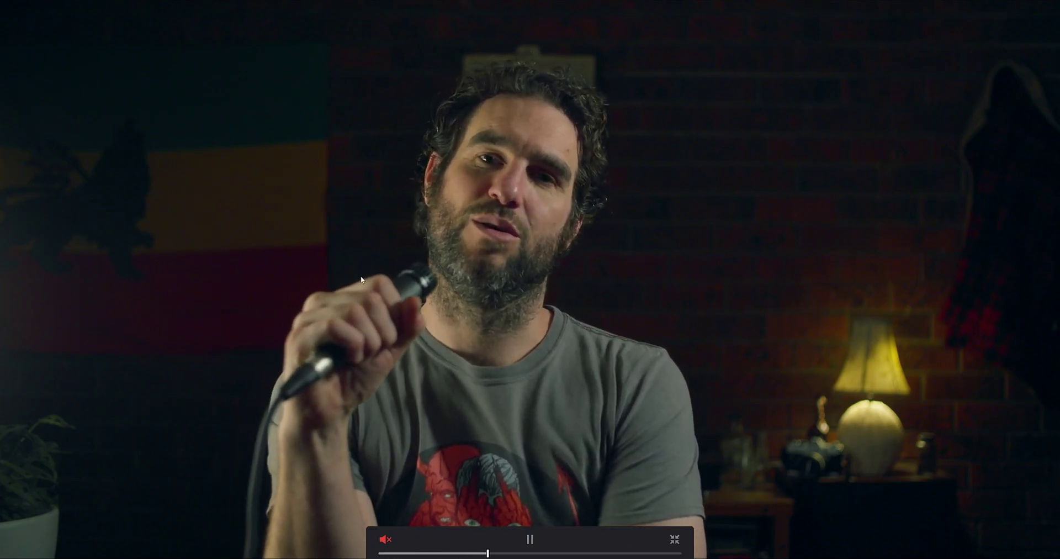
pyautogui.click(486, 388)
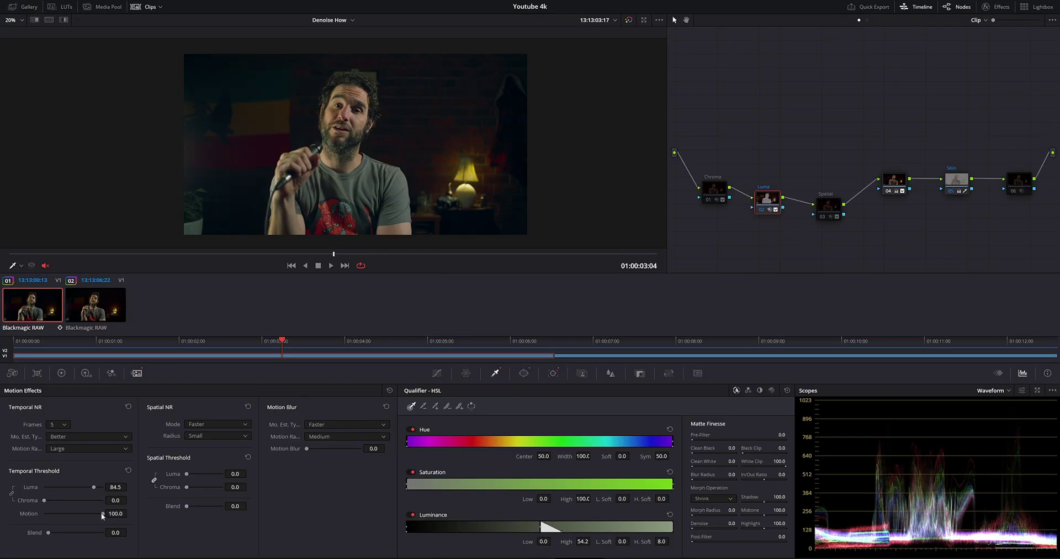
# Drop the temporal Motion threshold to 0, compare playback, then leave full screen.
pyautogui.moveTo(102, 514); pyautogui.dragTo(44, 513)
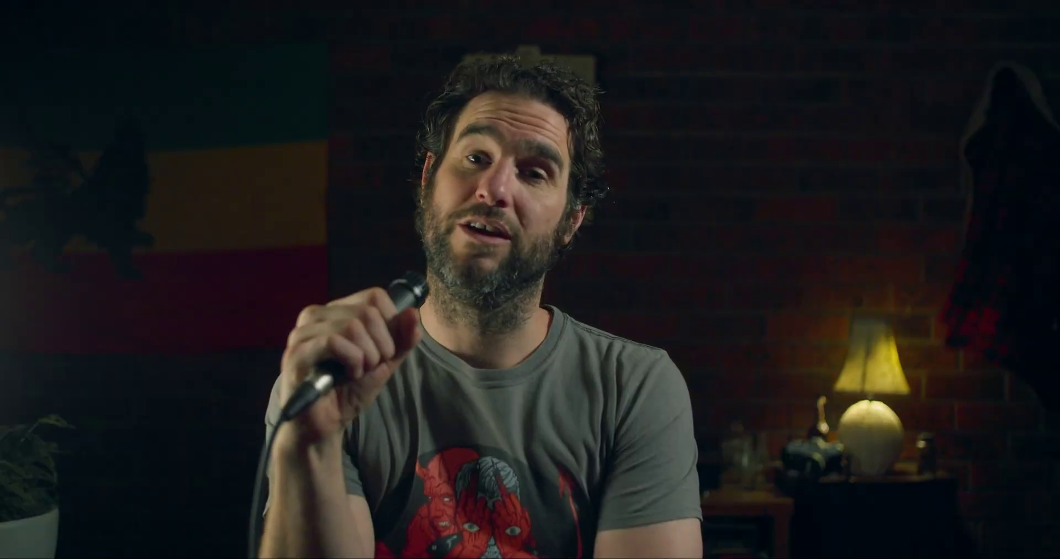
pyautogui.moveTo(361, 227)
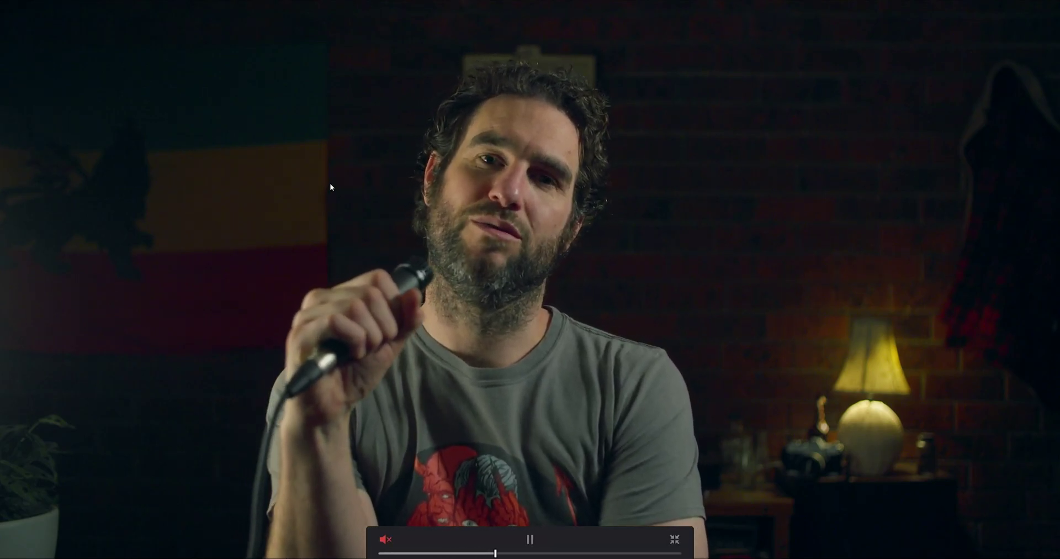
pyautogui.click(654, 221)
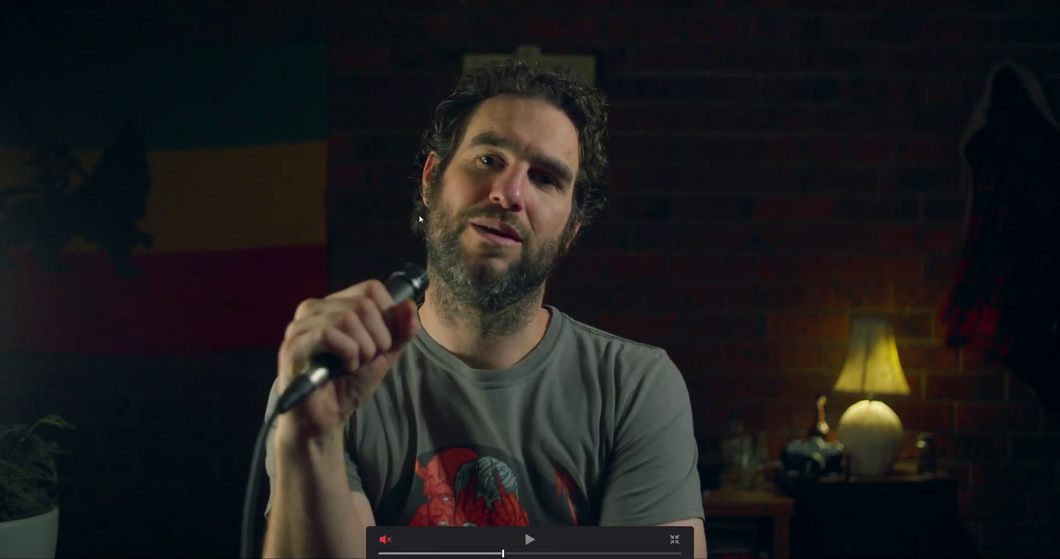
pyautogui.press('Escape')
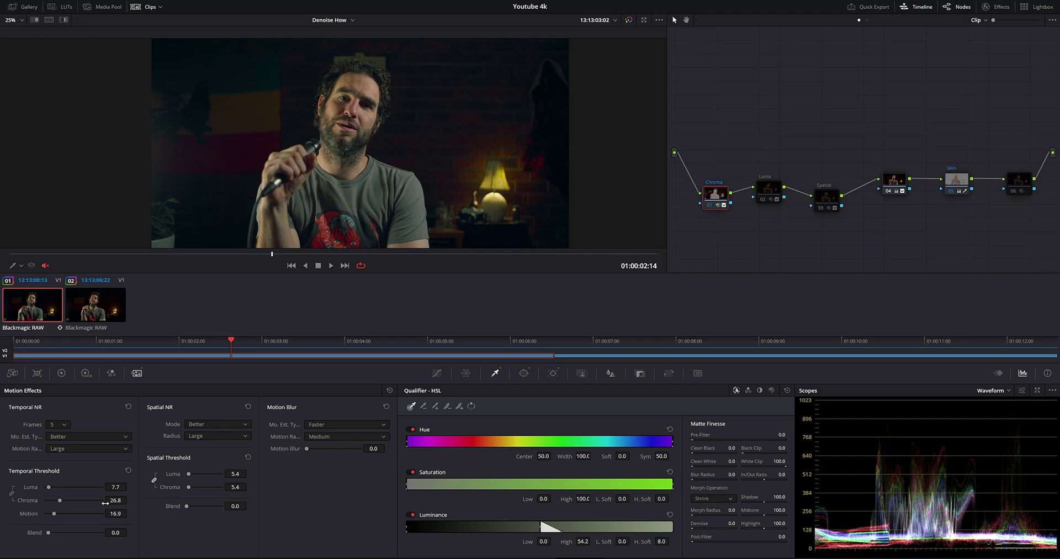
pyautogui.click(305, 254)
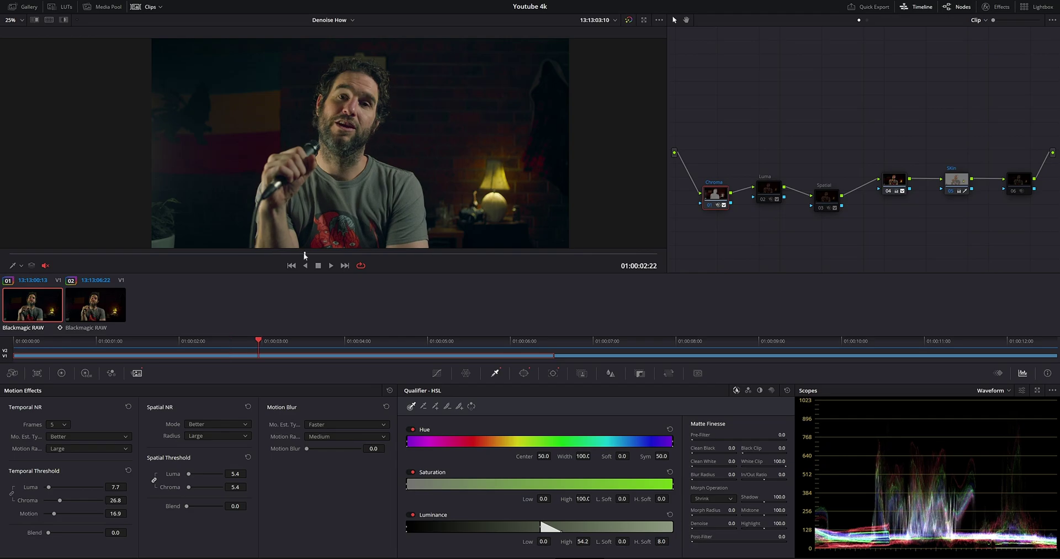
pyautogui.press('space')
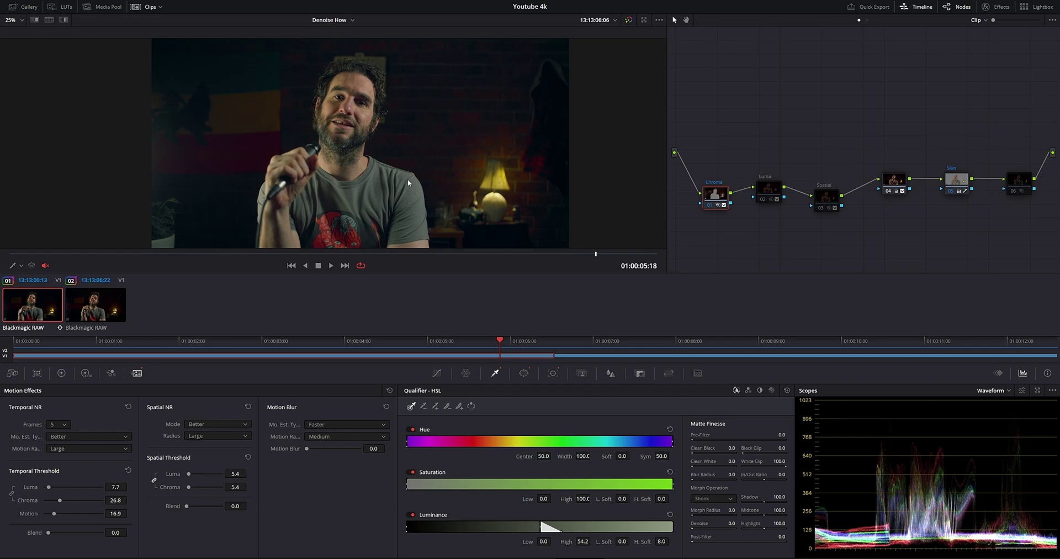
# Zoom the viewer out and play the clip to review the Chroma node's denoising.
pyautogui.scroll(-1, 389, 211)
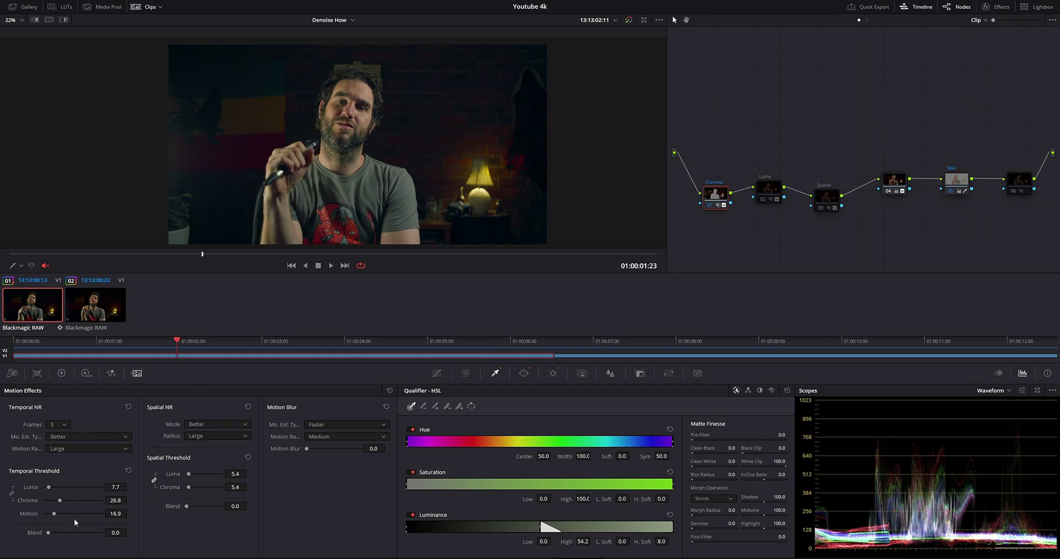
pyautogui.click(331, 266)
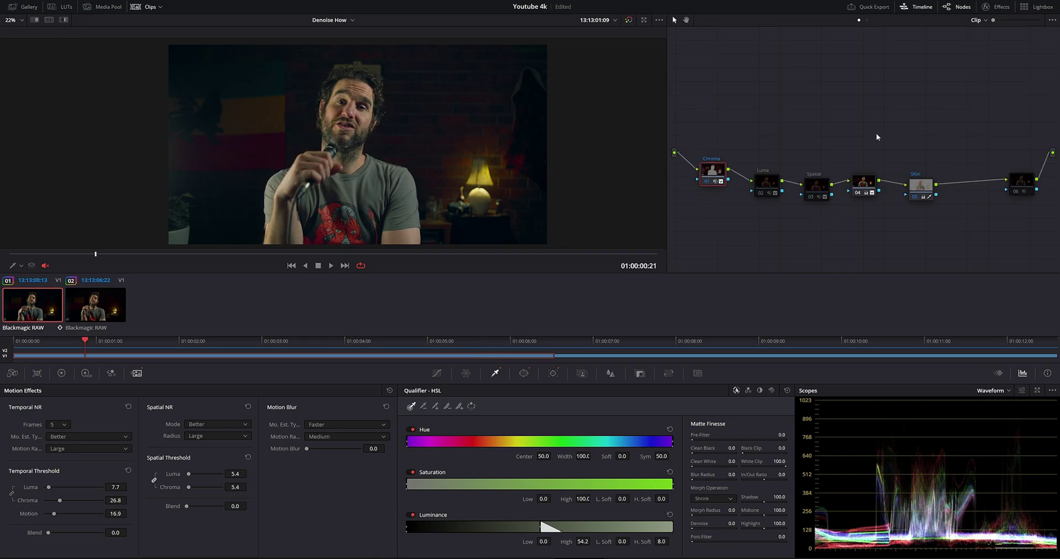
# Nudge the Chroma node down to straighten the node tree.
pyautogui.moveTo(711, 172); pyautogui.dragTo(712, 180)
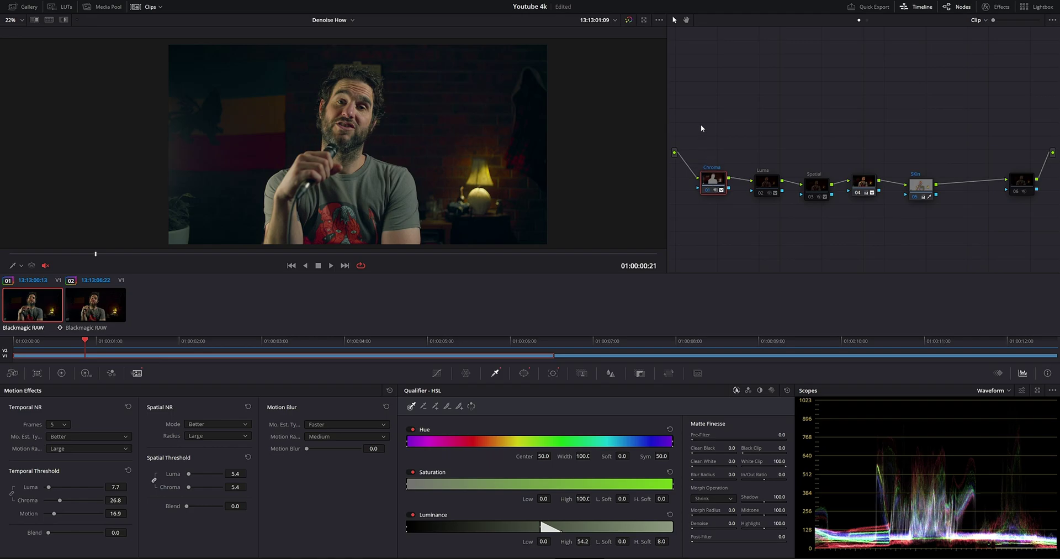